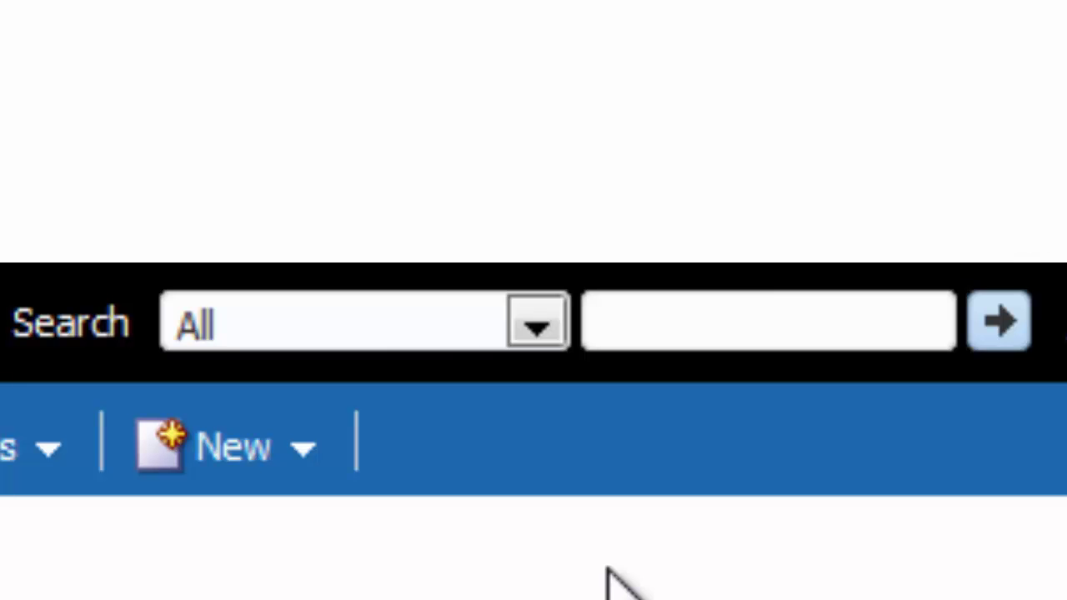
# Search the catalog for 'brand revenue' to list the Brand Revenue analyses.
pyautogui.click(743, 19)
pyautogui.write('brand revenue')
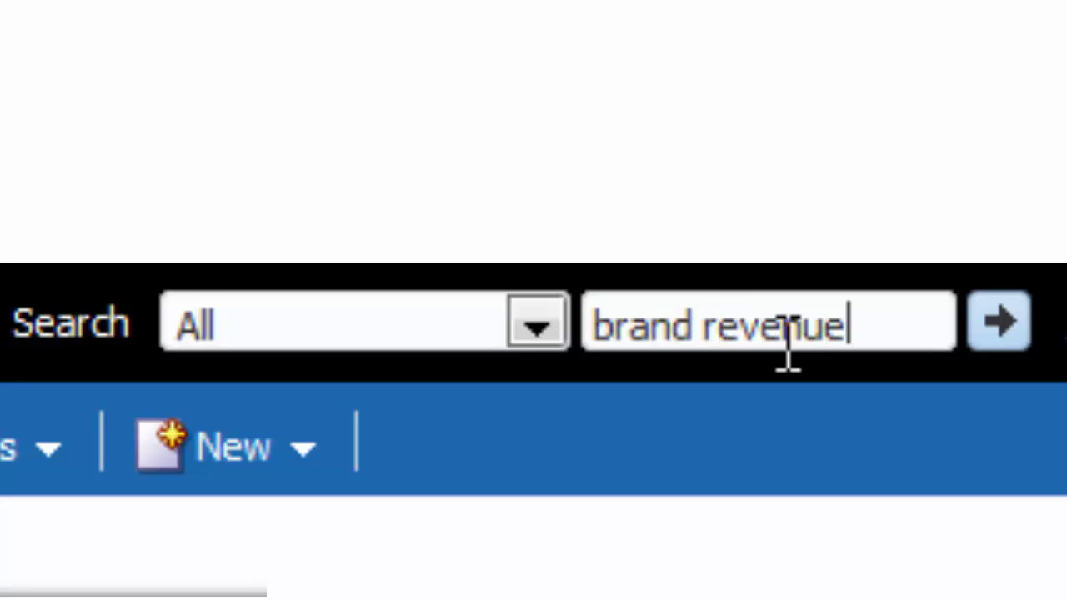
pyautogui.click(996, 333)
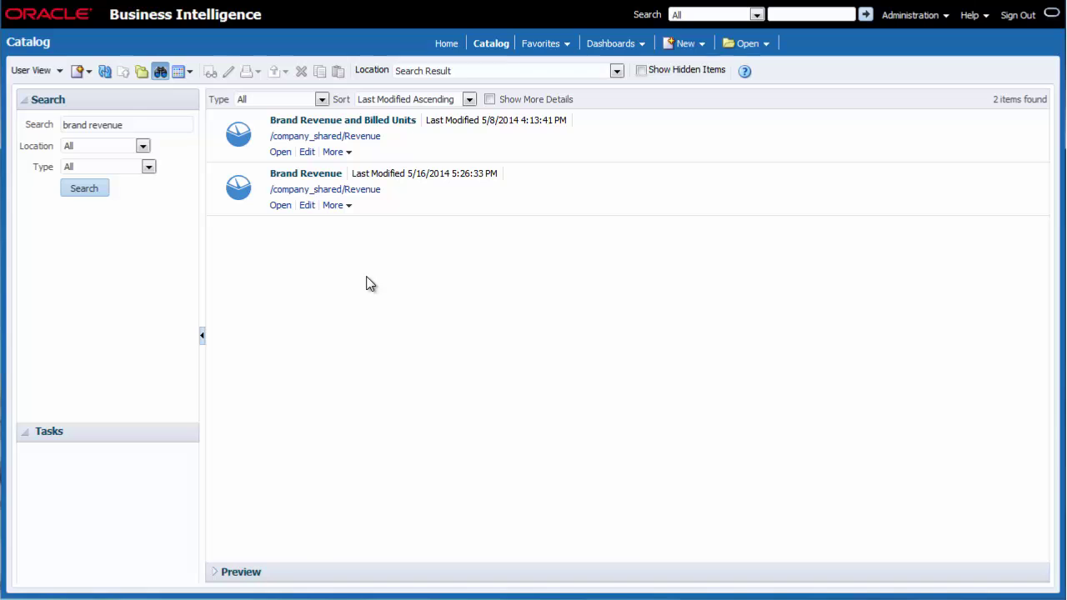
# Edit the Brand Revenue analysis and view its Criteria: Brand, Revenue and Billed Units.
pyautogui.click(306, 206)
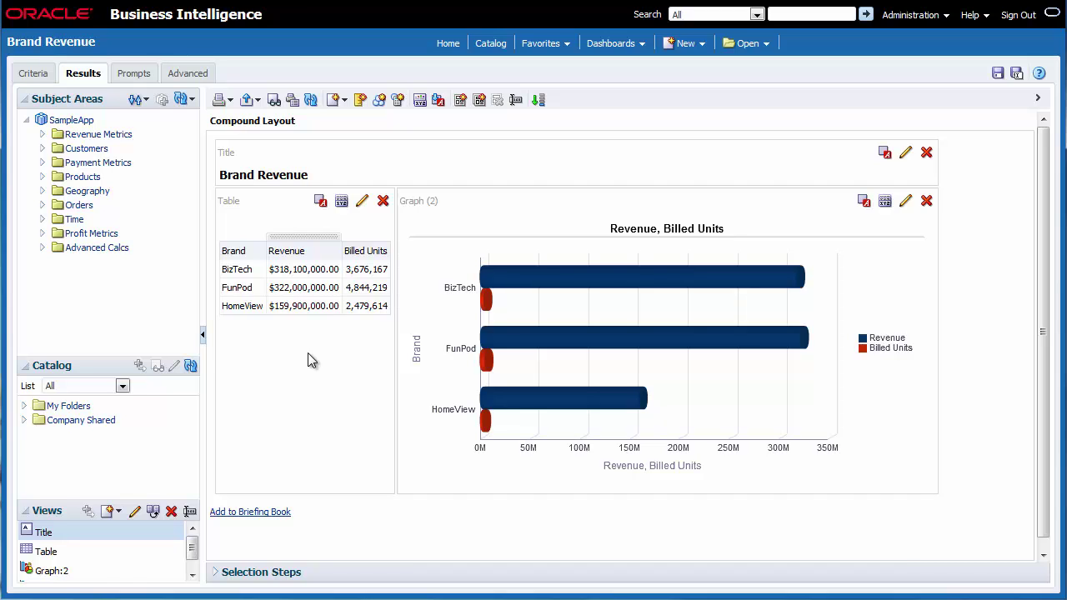
pyautogui.click(32, 74)
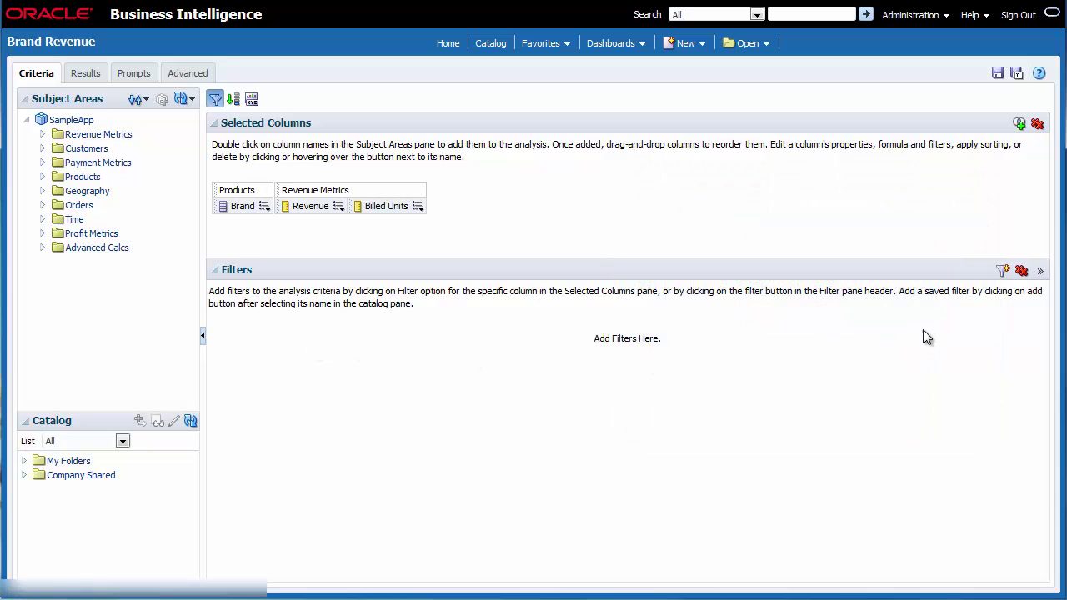
# Add a 'Brand is prompted' filter to the Brand Revenue analysis.
pyautogui.click(1004, 273)
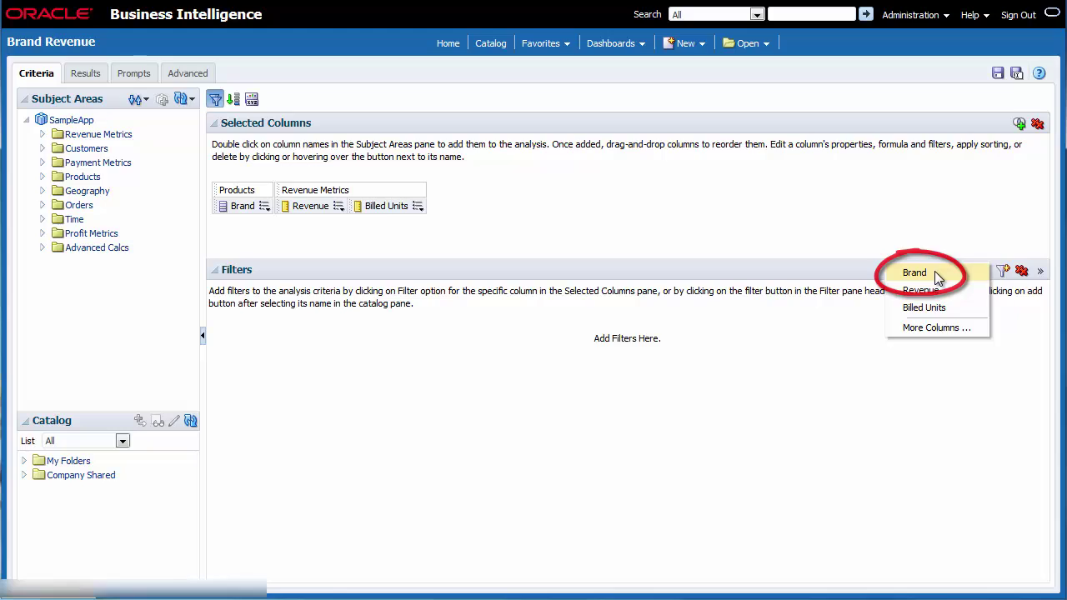
pyautogui.click(935, 272)
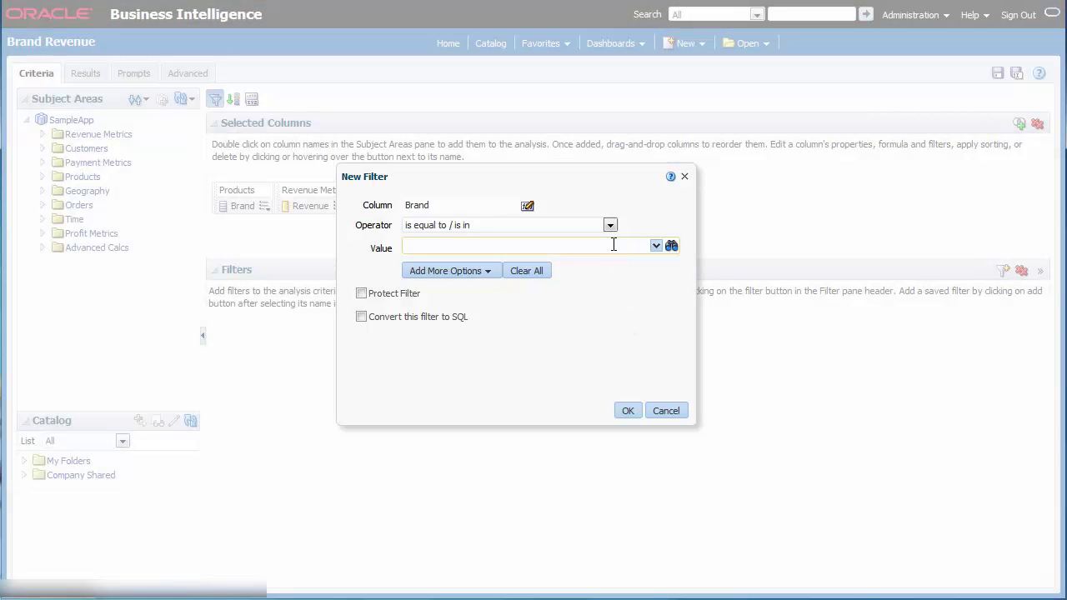
pyautogui.click(610, 226)
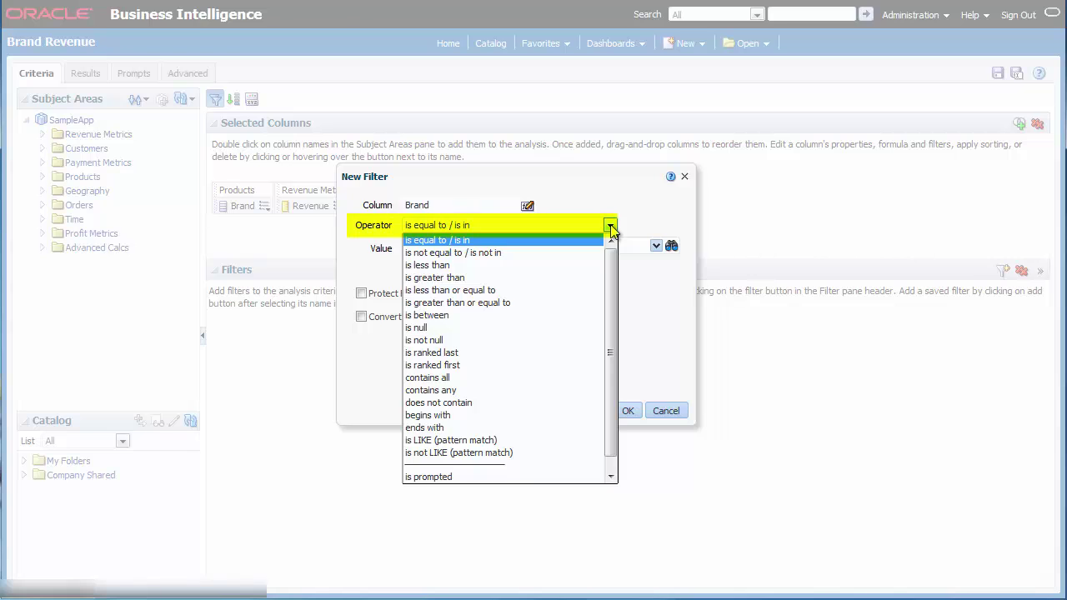
pyautogui.click(473, 476)
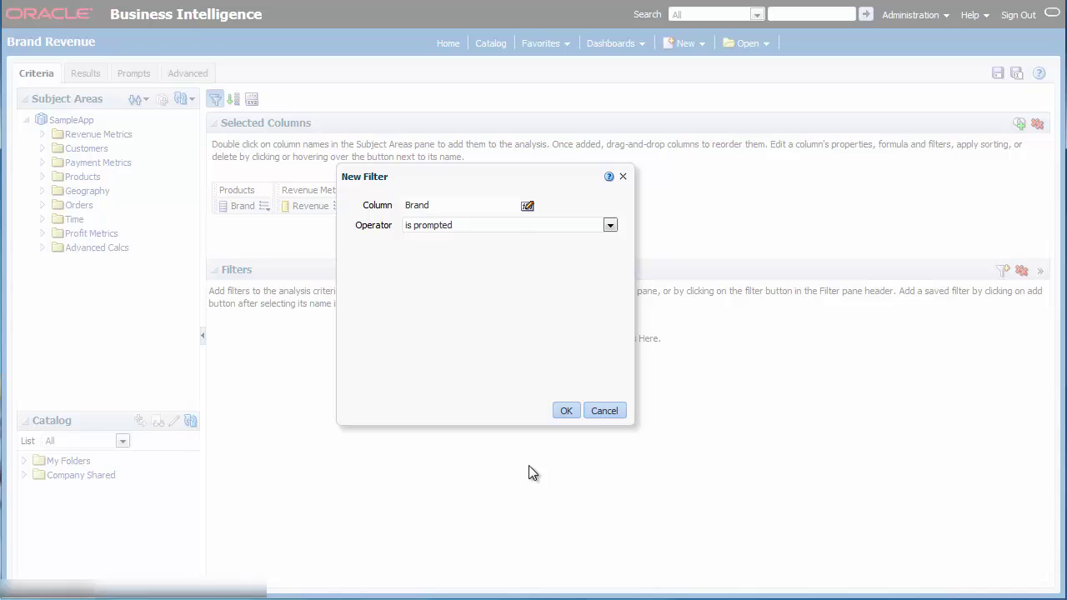
pyautogui.click(564, 414)
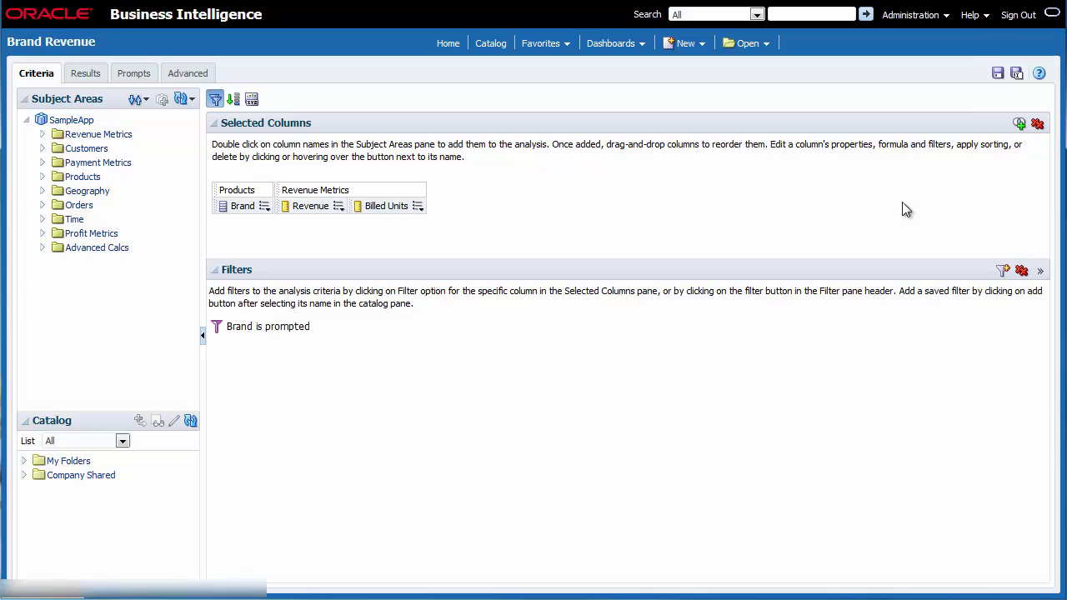
# Save the Brand Revenue analysis and create a new Dashboard Prompt.
pyautogui.click(998, 73)
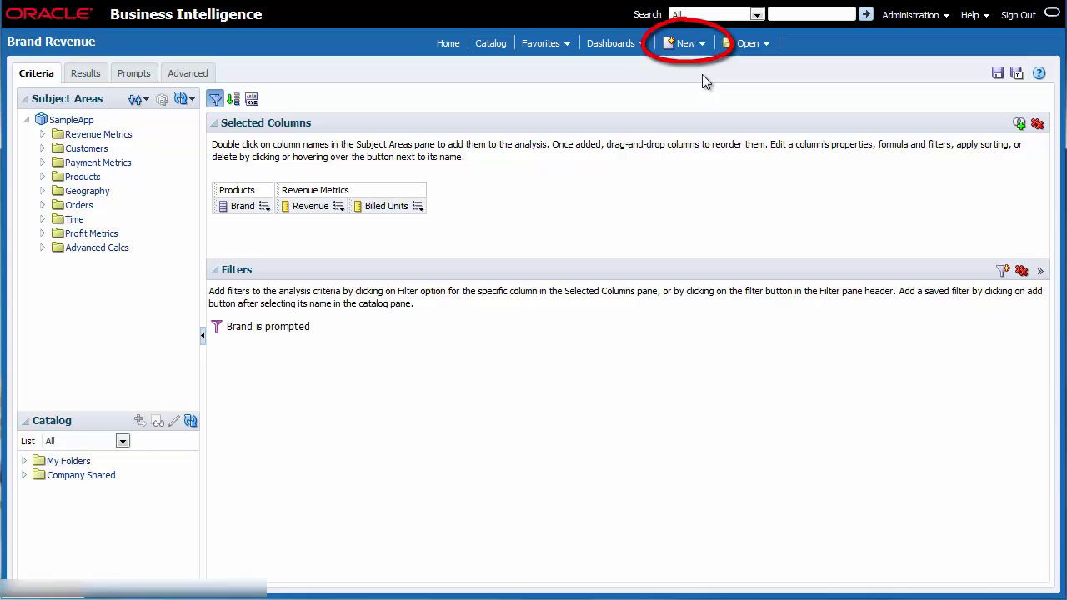
pyautogui.click(694, 43)
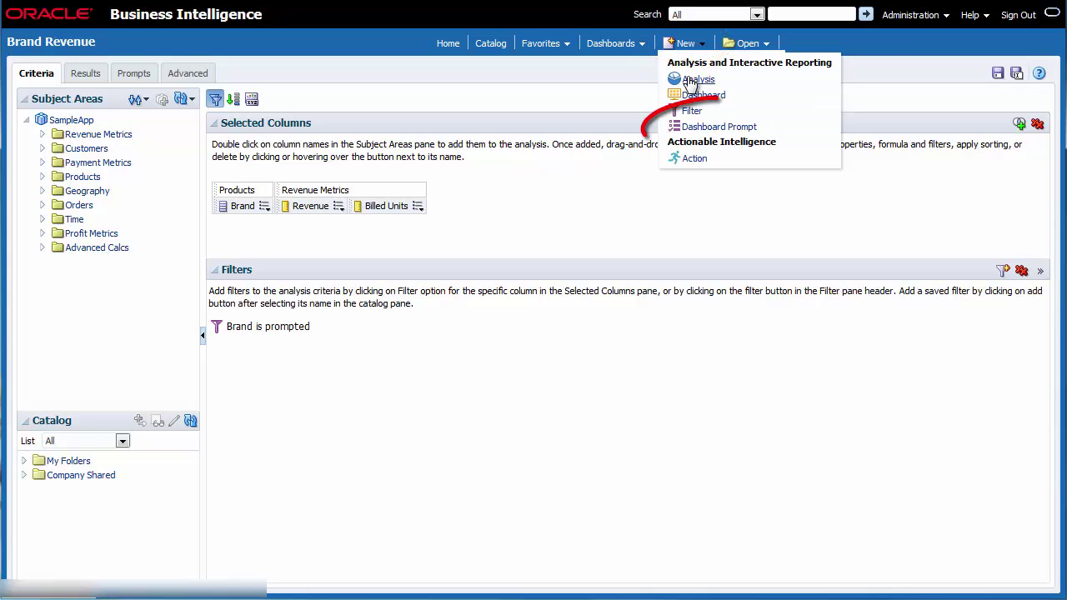
pyautogui.click(686, 127)
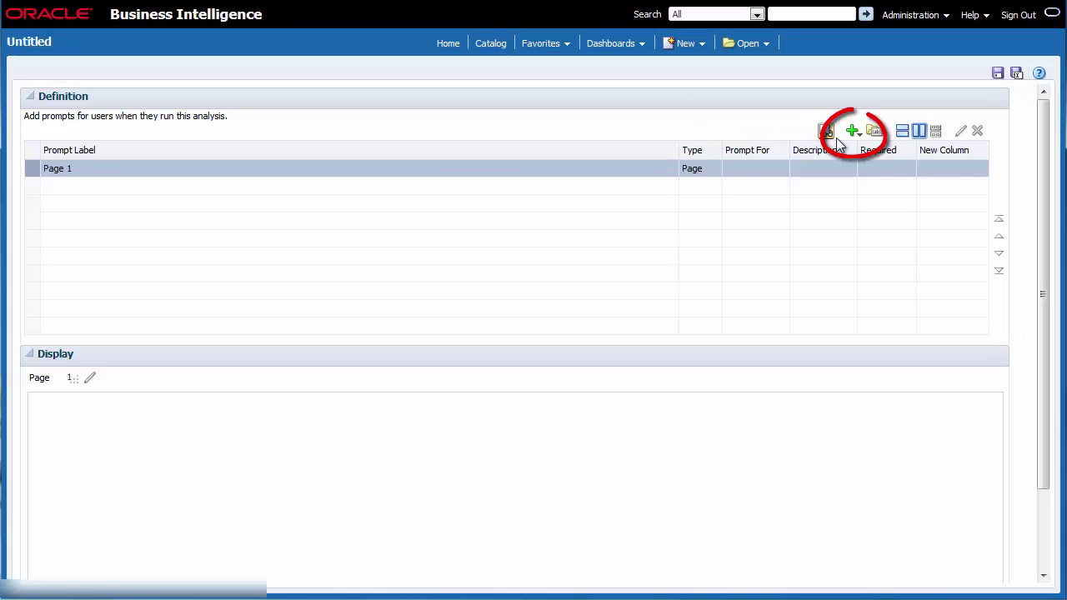
# Add a column prompt on Products > Brand with a choice list to Page 1.
pyautogui.click(851, 132)
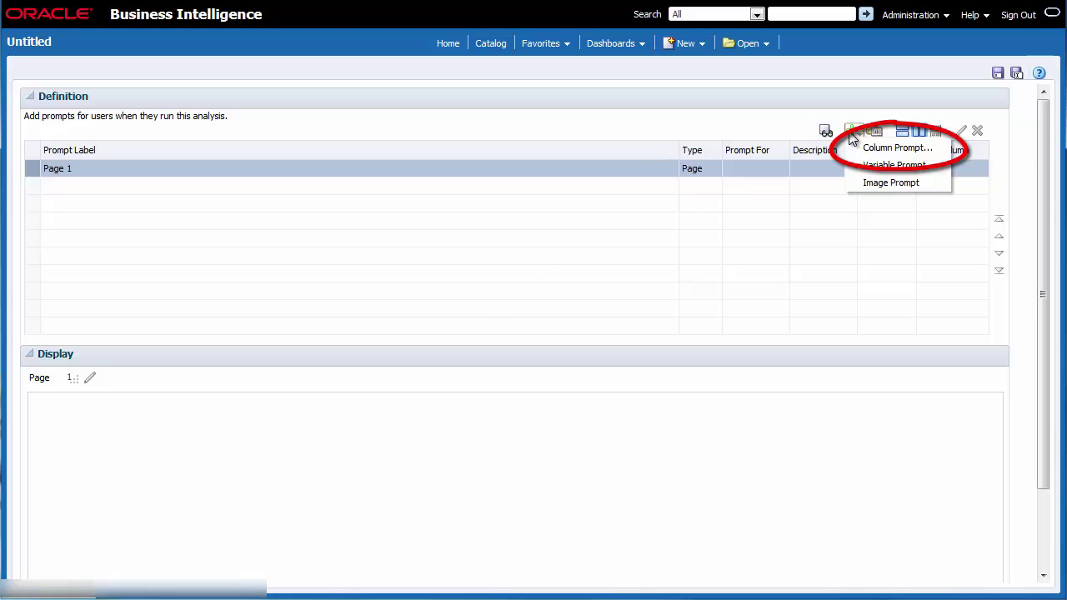
pyautogui.click(875, 150)
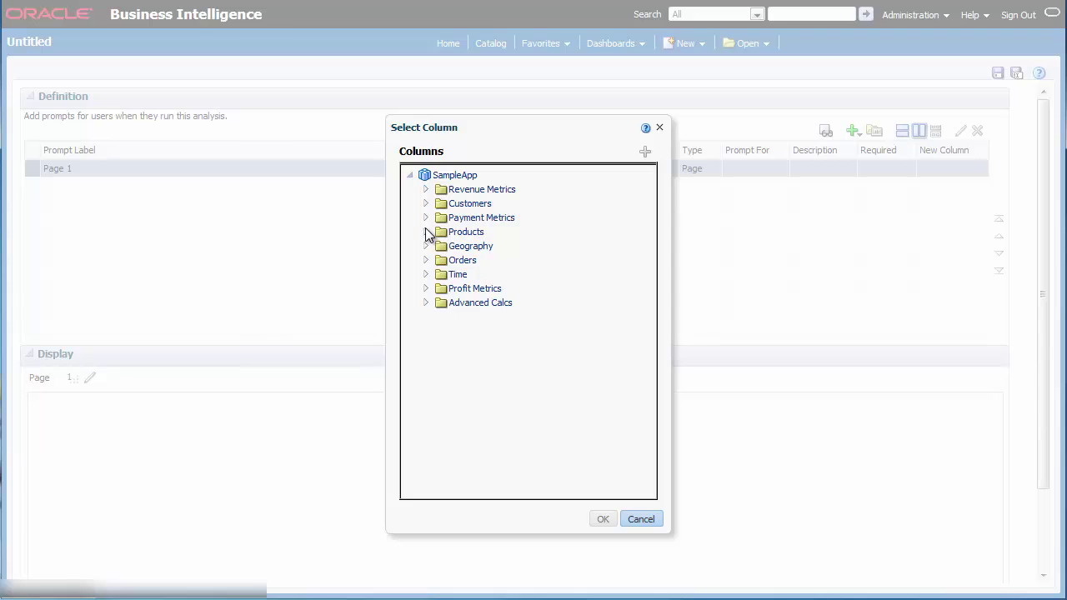
pyautogui.click(426, 232)
pyautogui.click(468, 261)
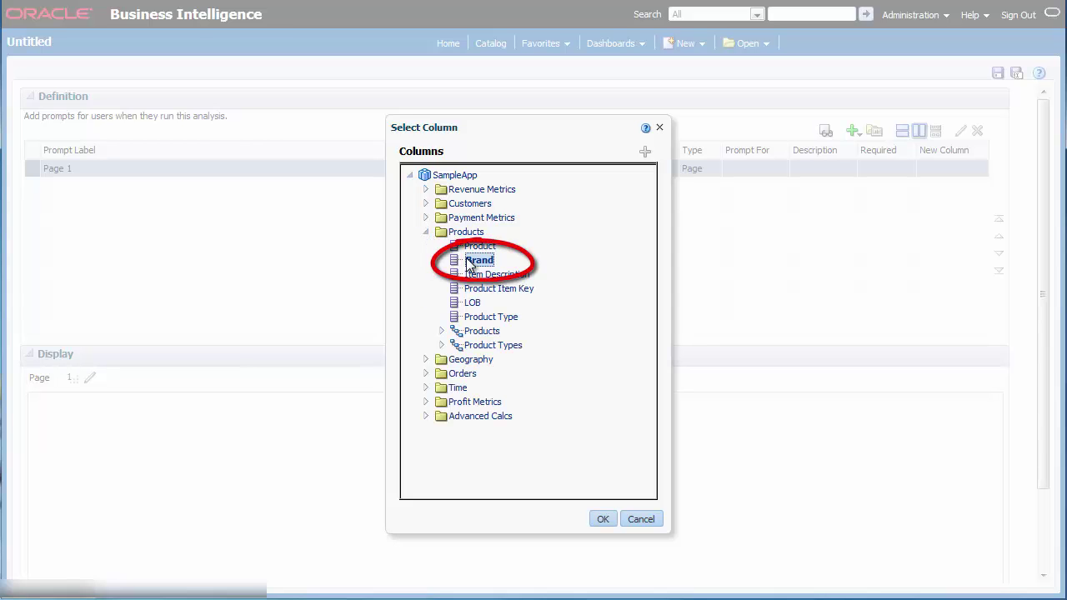
pyautogui.click(604, 520)
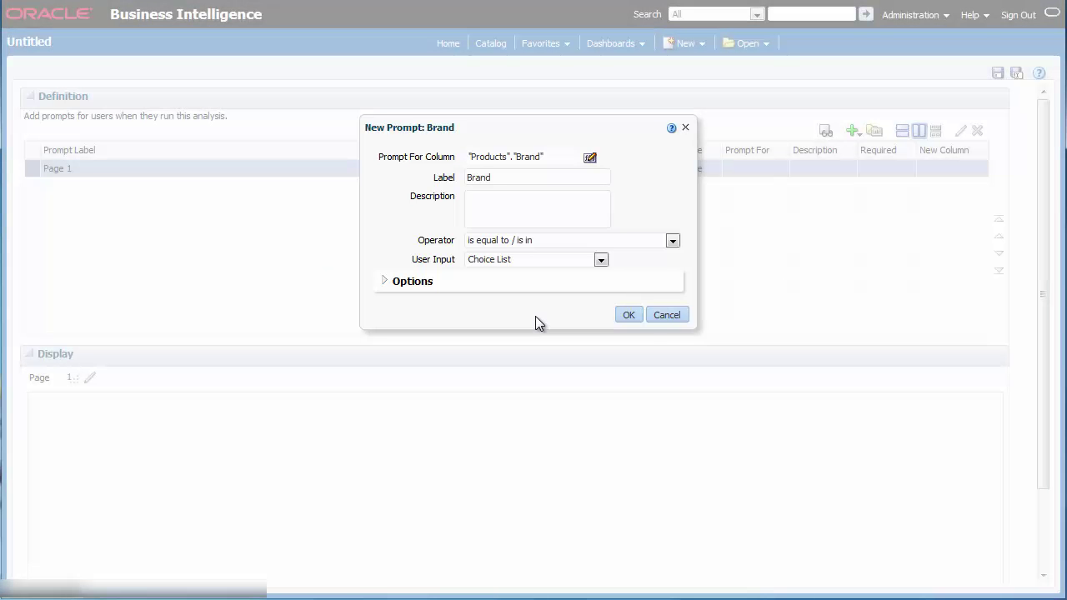
pyautogui.click(627, 315)
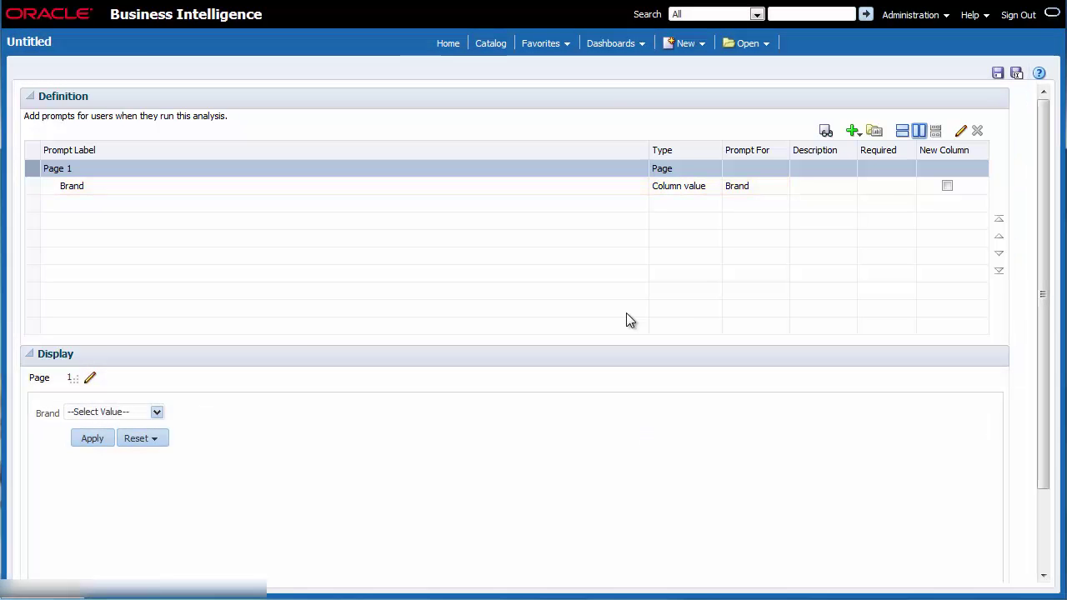
# Save the dashboard prompt as 'Brand Prompt' in /Company Shared/Revenue.
pyautogui.click(998, 75)
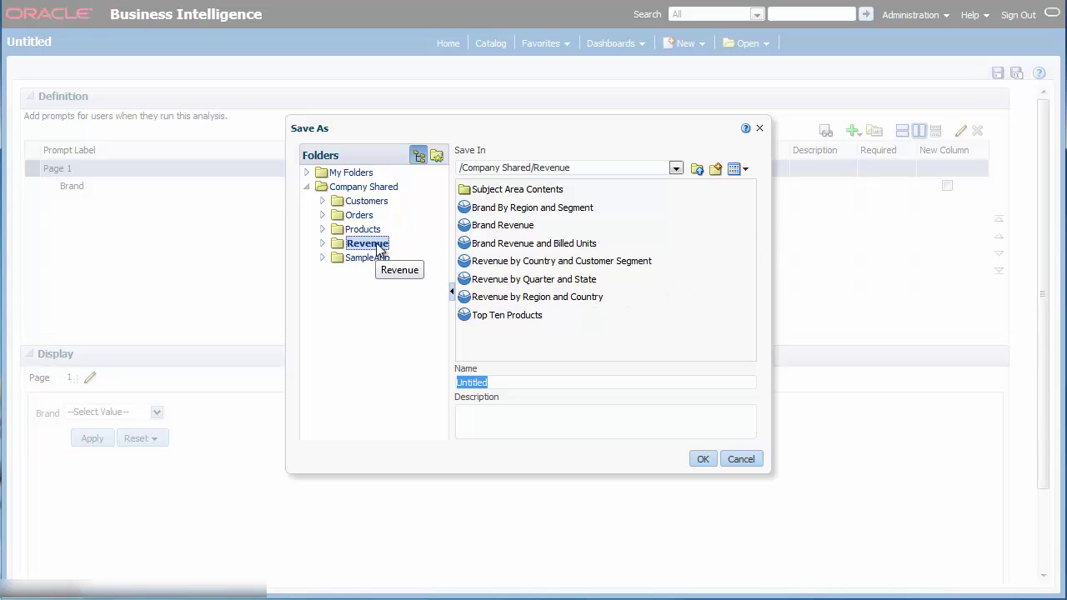
pyautogui.write('B')
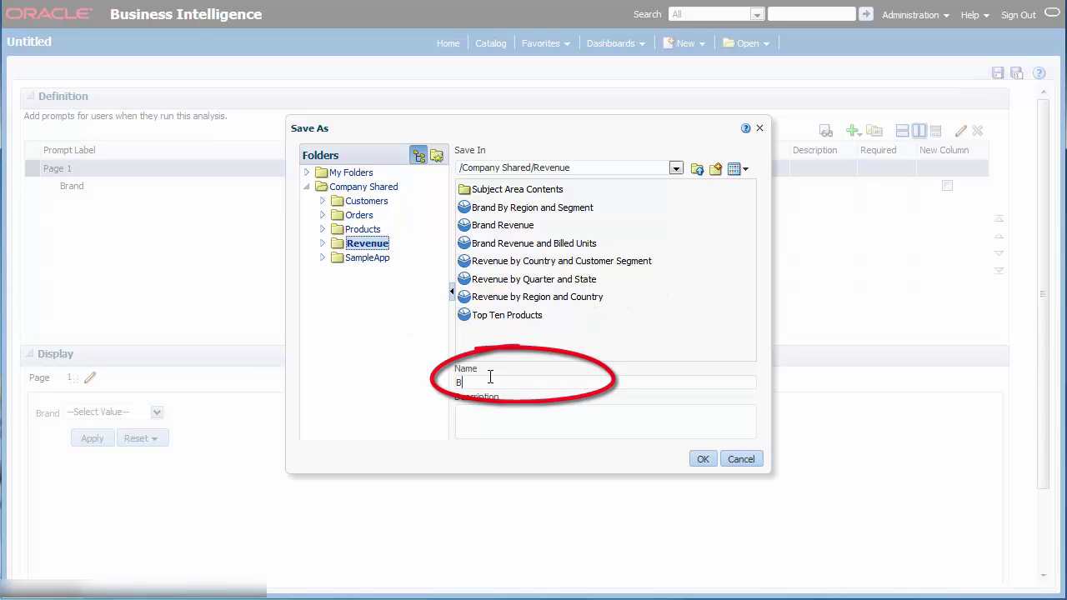
pyautogui.write('rand Prompt')
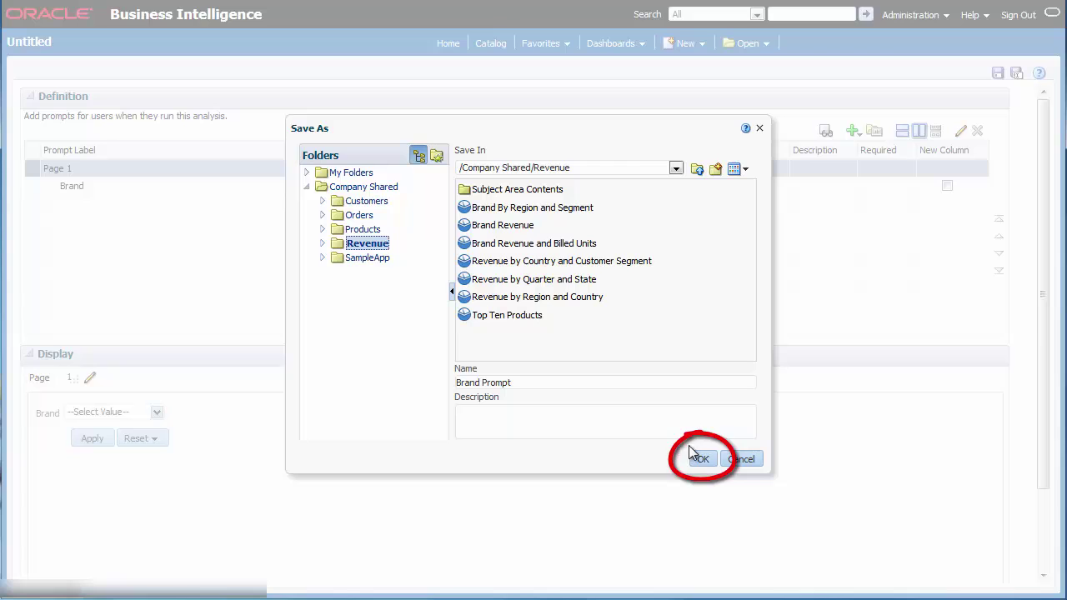
pyautogui.click(701, 460)
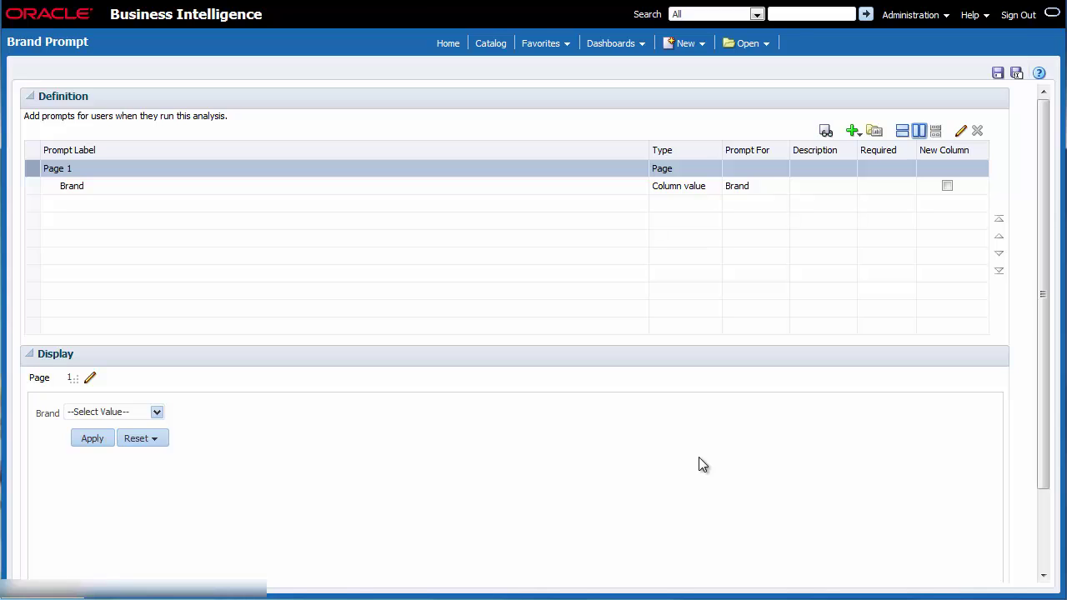
# Open the Sales Performance dashboard's Revenue page and show its Page Options.
pyautogui.click(615, 45)
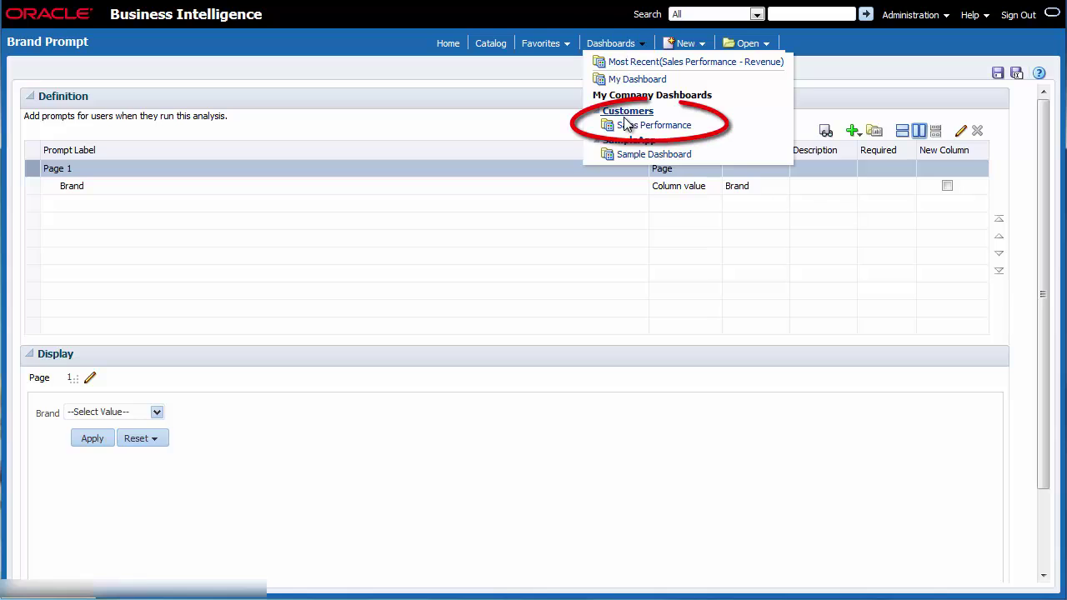
pyautogui.click(625, 123)
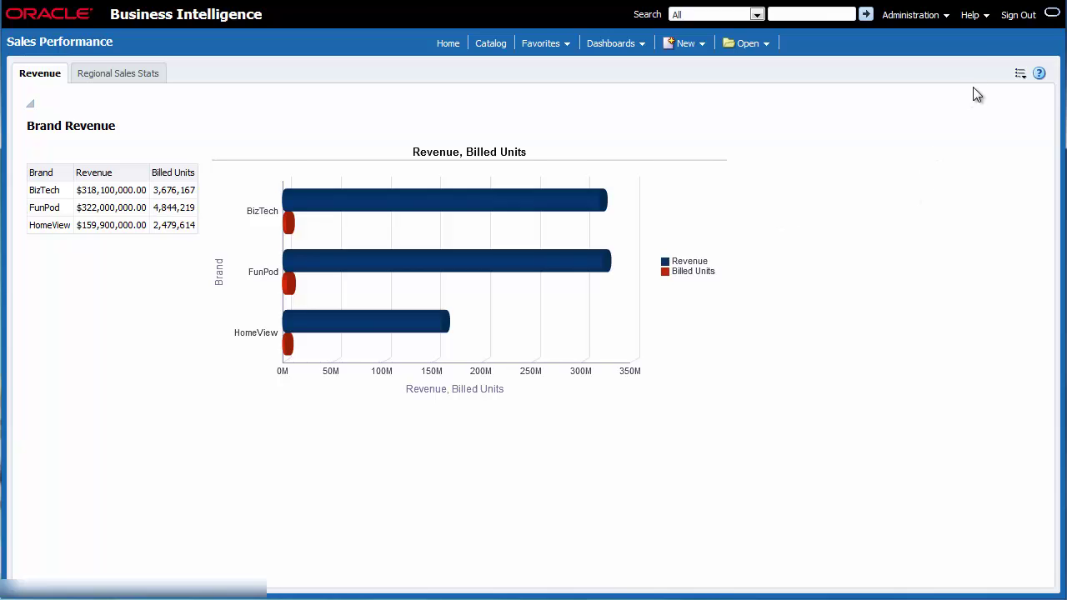
pyautogui.click(1021, 75)
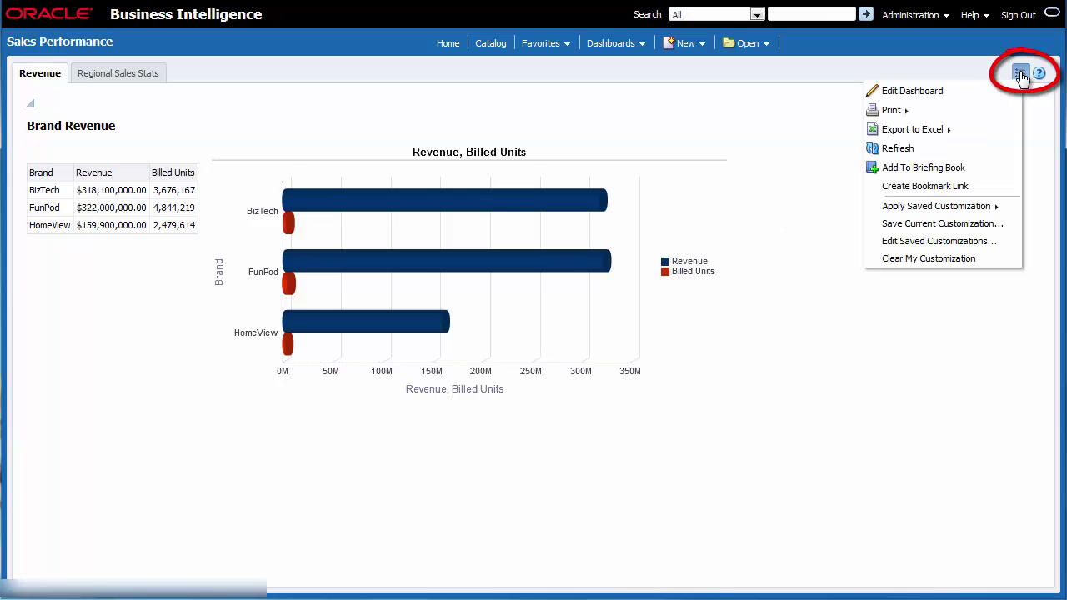
# Place Brand Prompt from Company Shared > Revenue into Section 1, then save and run the dashboard.
pyautogui.click(943, 93)
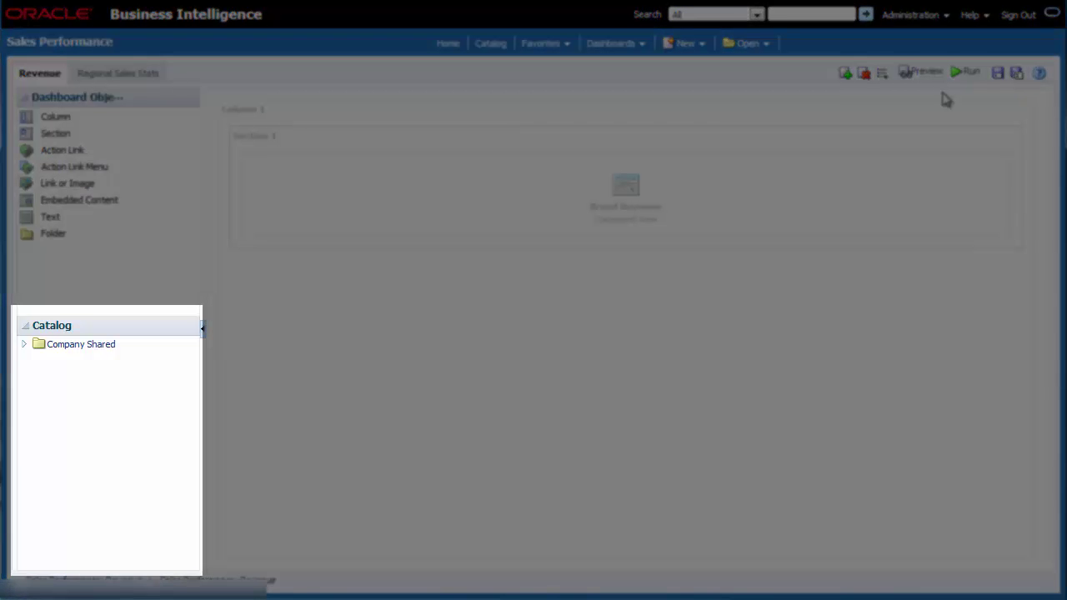
pyautogui.click(25, 347)
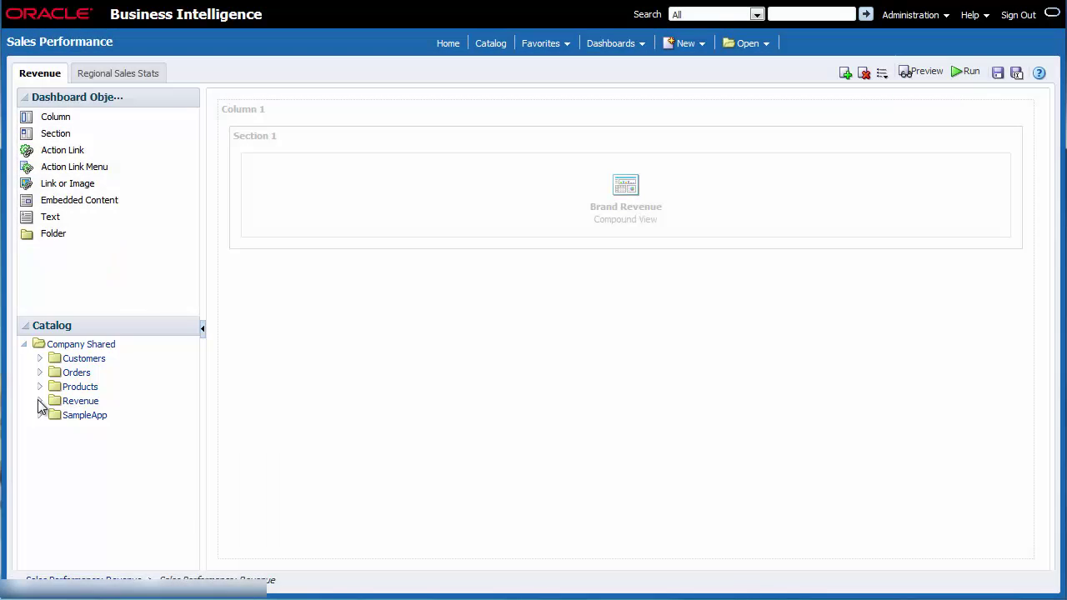
pyautogui.click(39, 401)
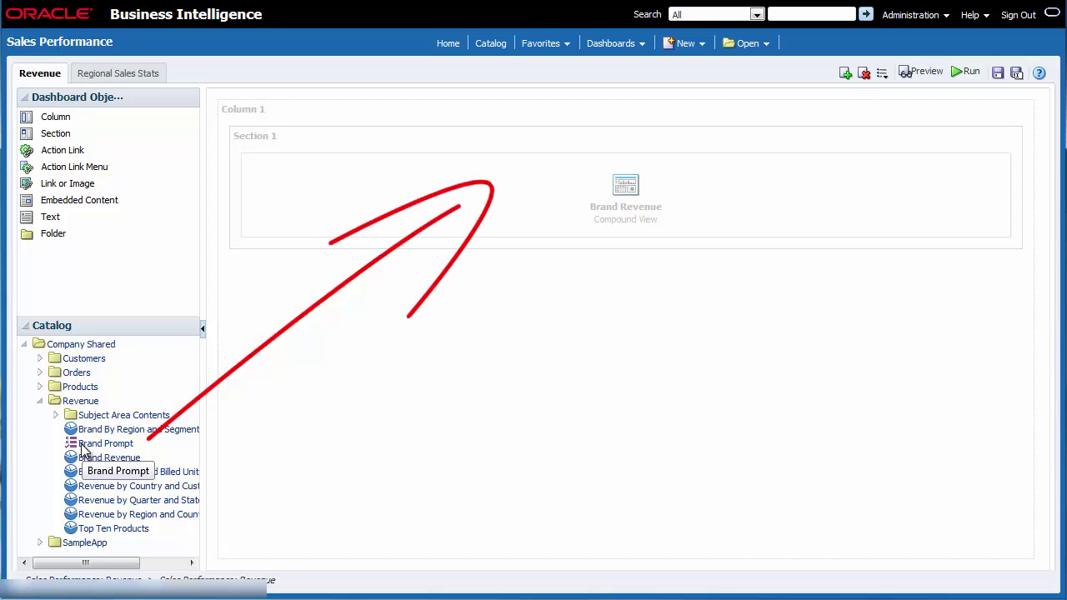
pyautogui.moveTo(82, 447)
pyautogui.mouseDown()
pyautogui.moveTo(448, 408)
pyautogui.moveTo(565, 150)
pyautogui.mouseUp()
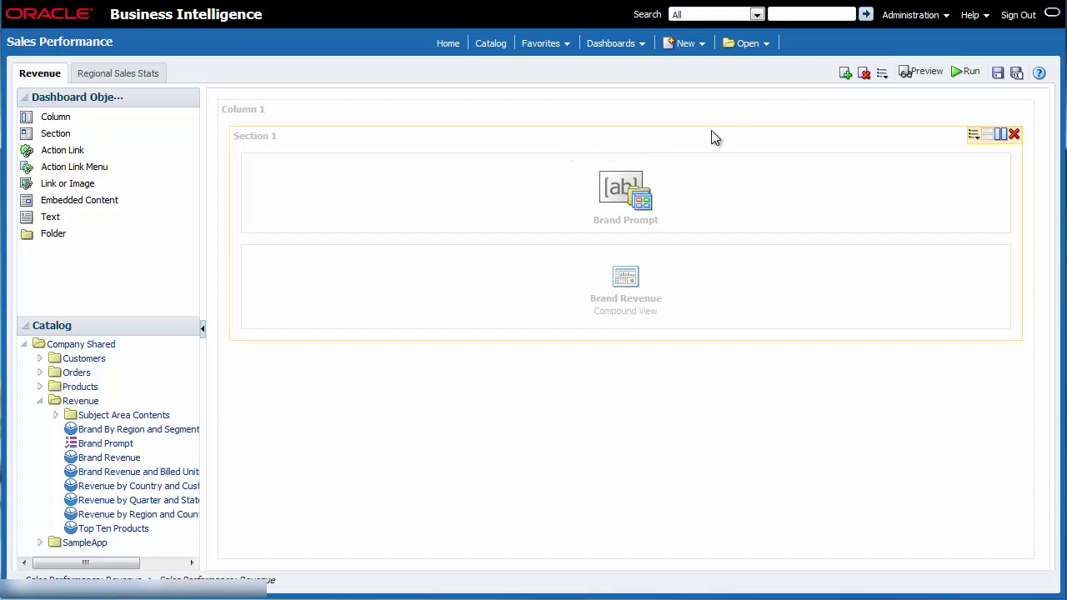
pyautogui.click(998, 74)
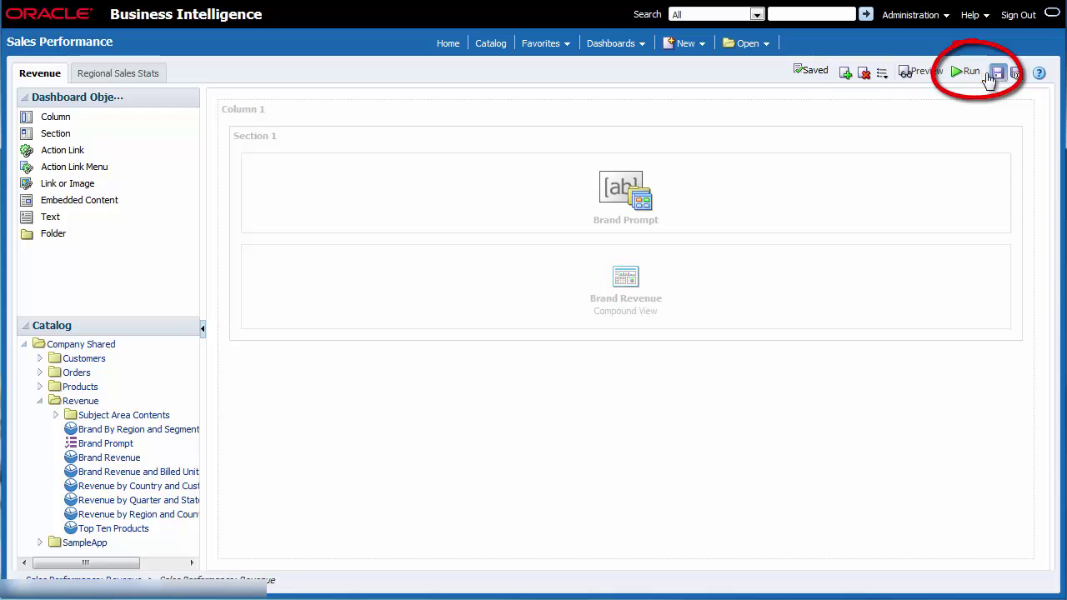
pyautogui.click(970, 73)
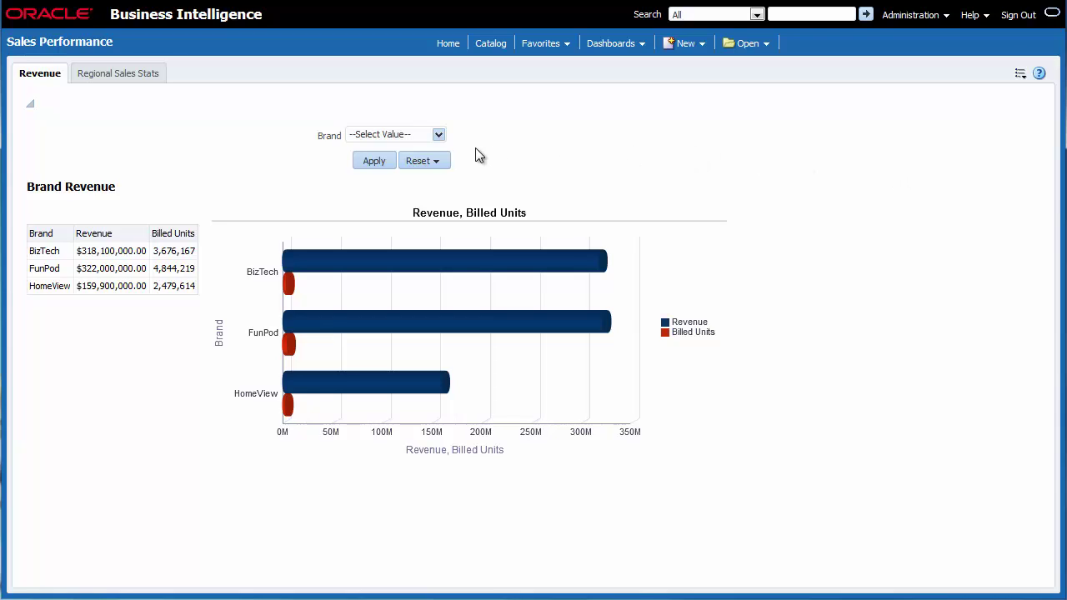
# Select BizTech and HomeView in the Brand prompt and apply the filter.
pyautogui.click(438, 134)
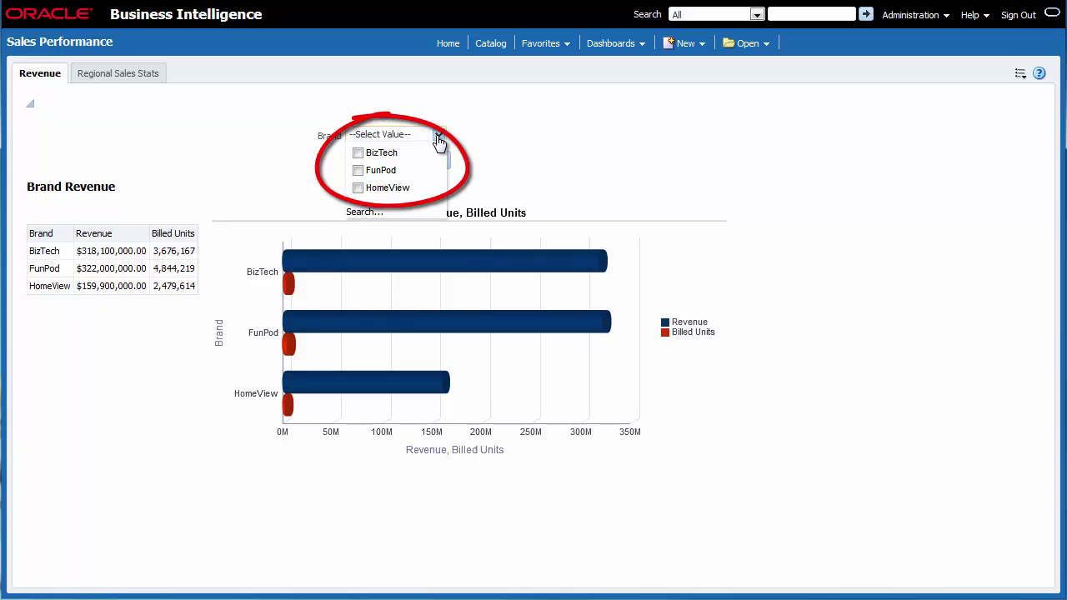
pyautogui.click(358, 152)
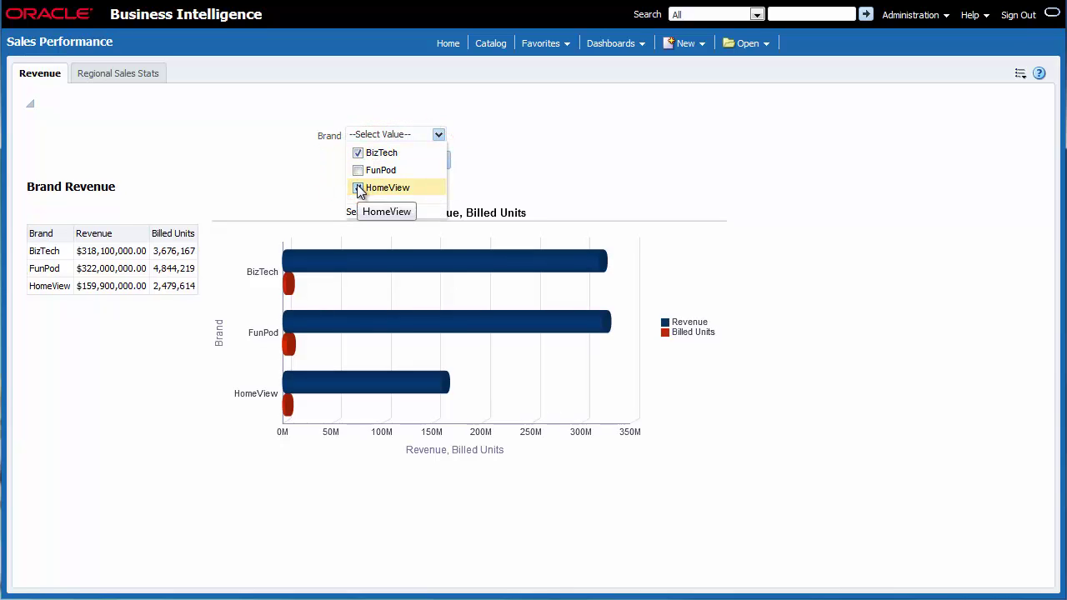
pyautogui.click(358, 188)
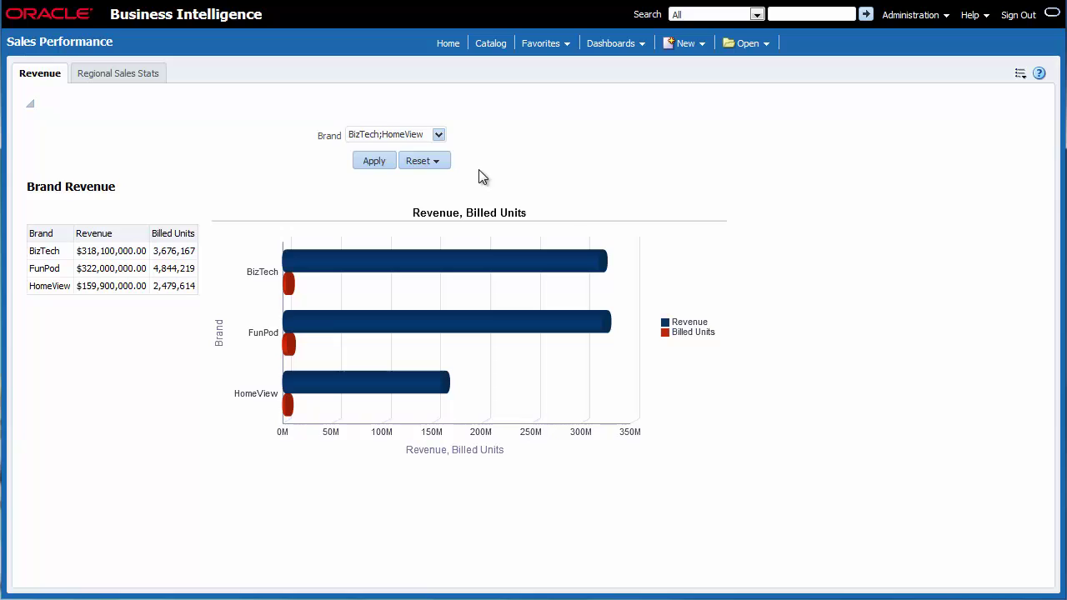
pyautogui.click(371, 163)
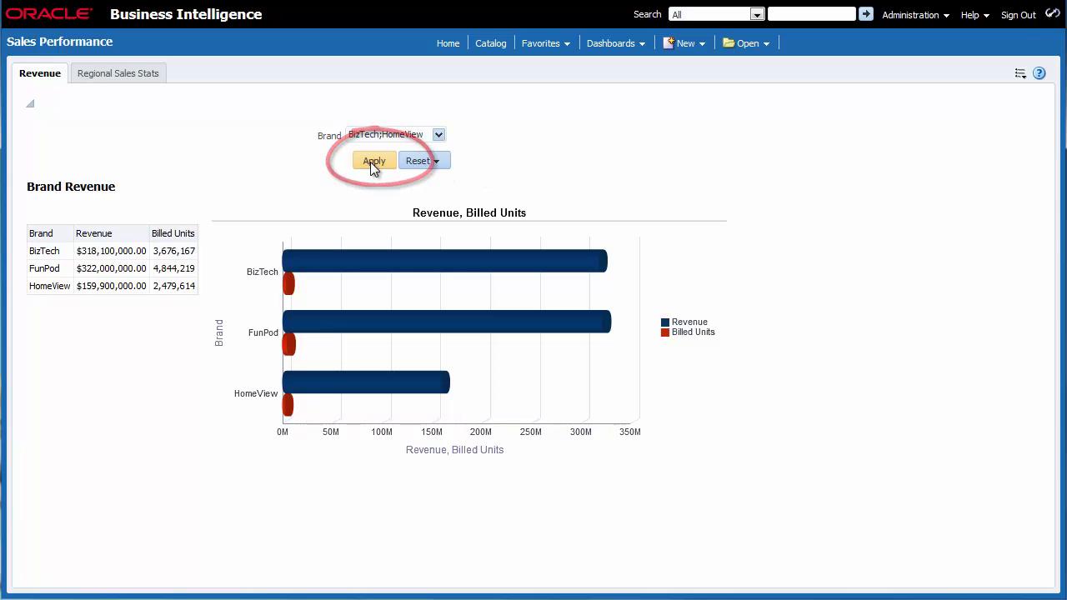